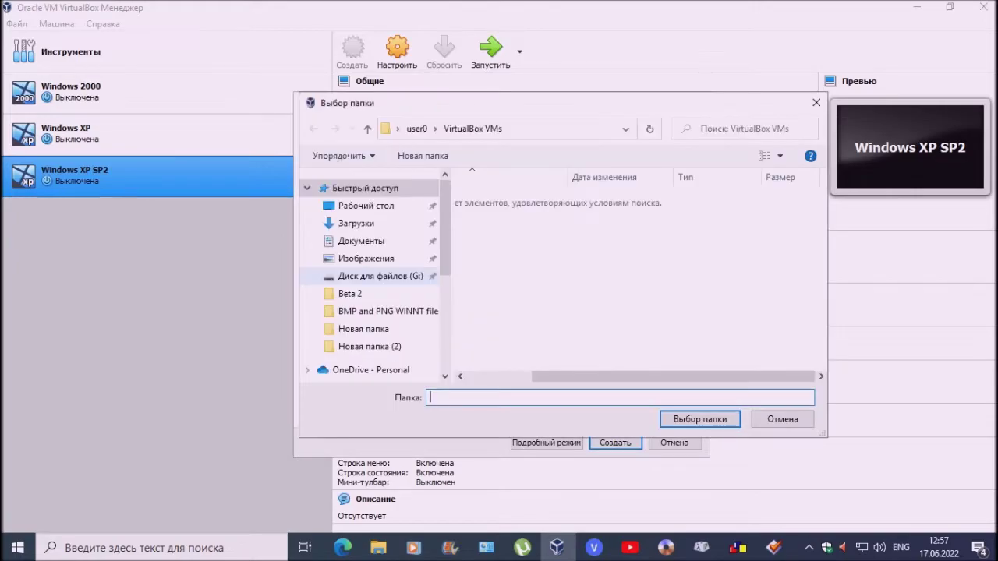
Step: Choose VirtualBox VMs on drive G: as the machine folder and create Windows 8 build 8102 with a dynamic 40 GB VDI disk
scroll(639, 273, down, 3)
click(511, 254)
key(Return)
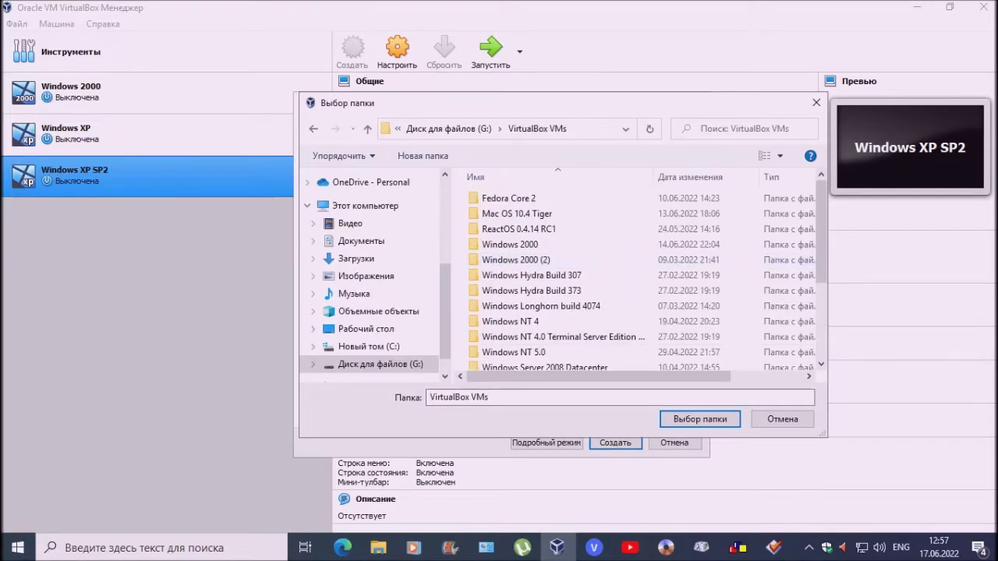
key(Return)
key(Return)
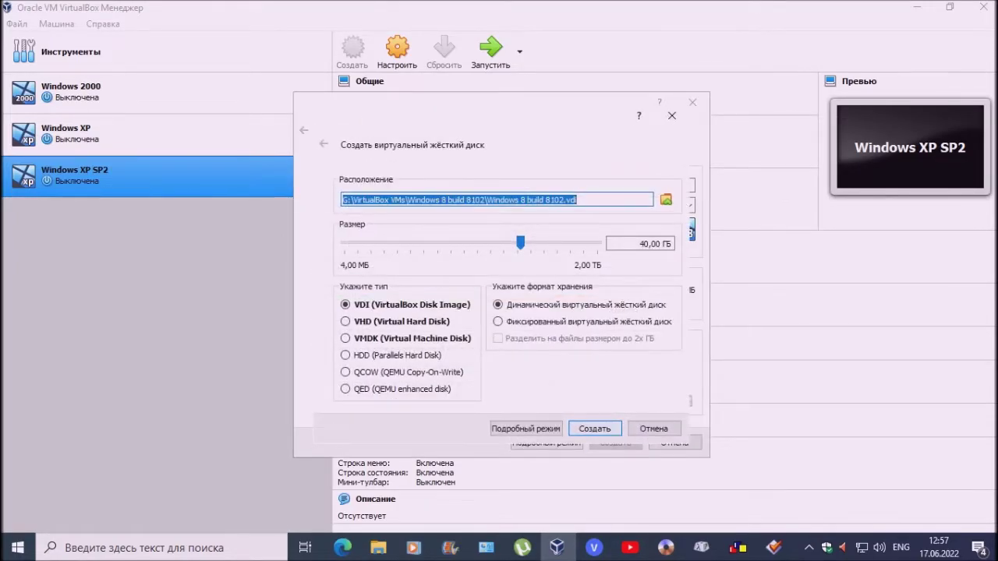
key(Return)
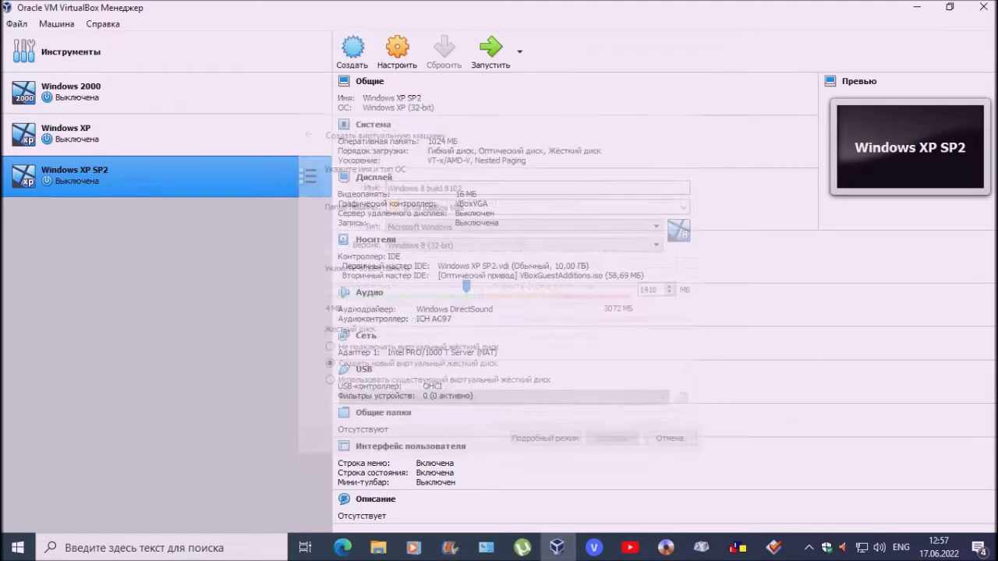
Step: Attach MS-DOS 6.22.iso from the iso folder on drive G: to the new machine's optical drive
click(507, 276)
click(577, 304)
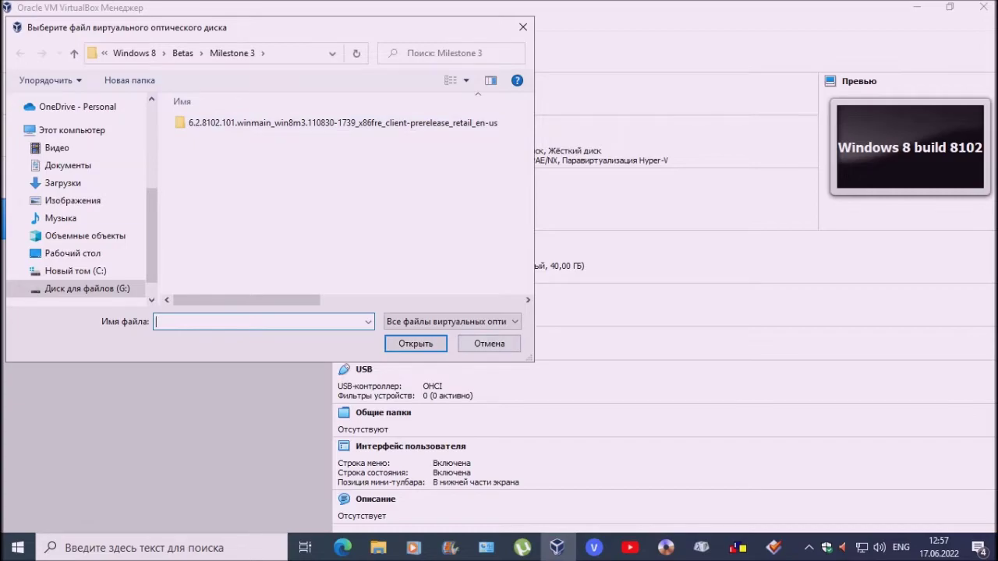
click(87, 288)
scroll(312, 195, down, 2)
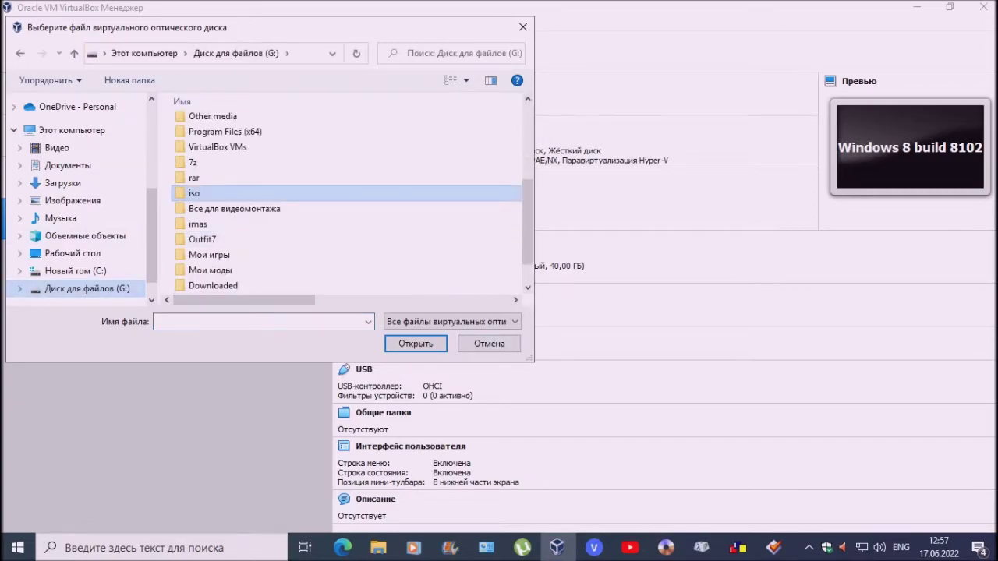
double_click(194, 193)
scroll(382, 195, down, 5)
double_click(471, 131)
Step: Change the machine's mini-toolbar setting in the user interface details and start the Windows 8 build 8102 machine
click(483, 483)
click(529, 496)
click(490, 50)
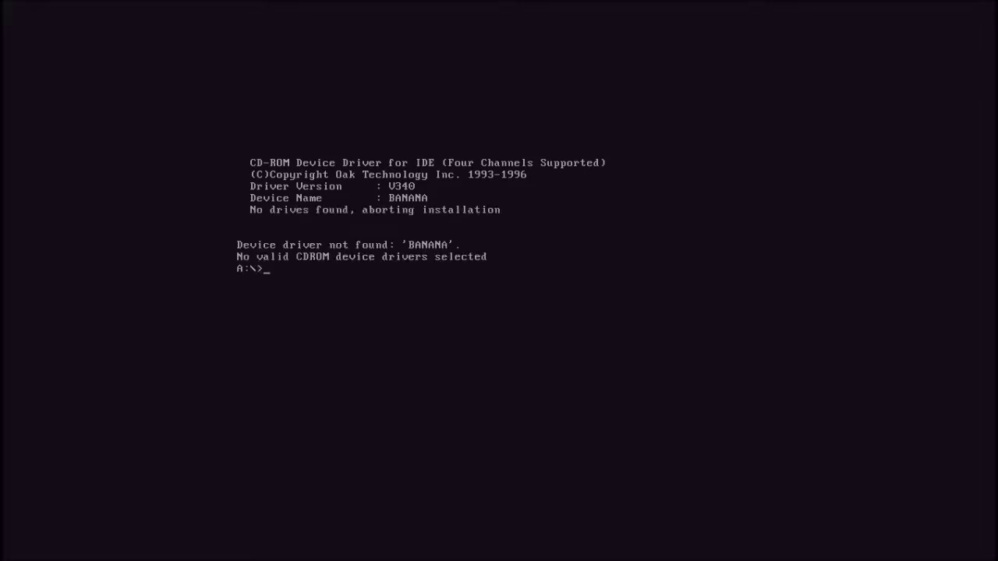
Step: Set the virtual machine's system date to 08-30-2011 from the DOS prompt
text(date)
key(Return)
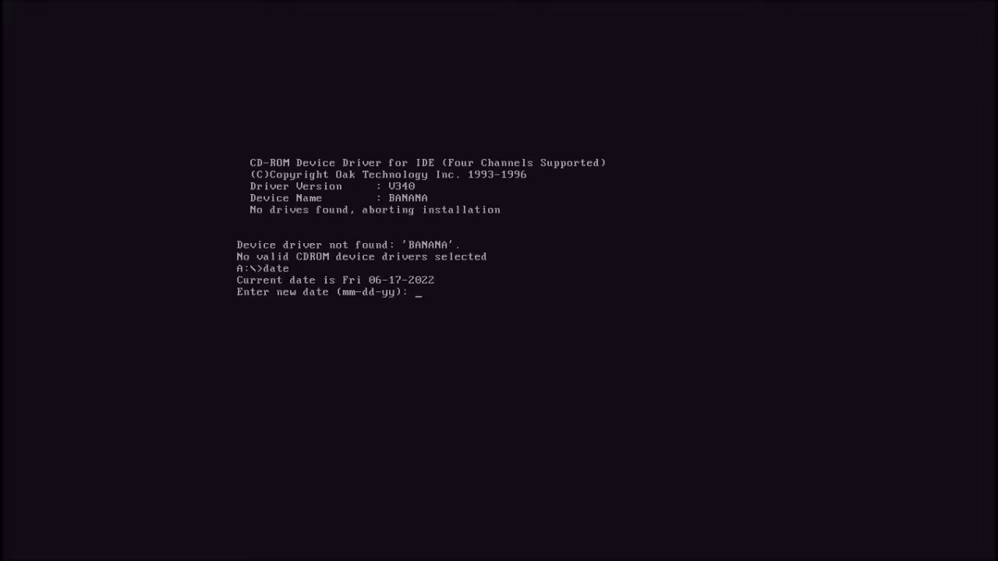
text(08-30-2011)
Step: Open the disk file chooser for the running machine's optical drive
key(ctrl+Home)
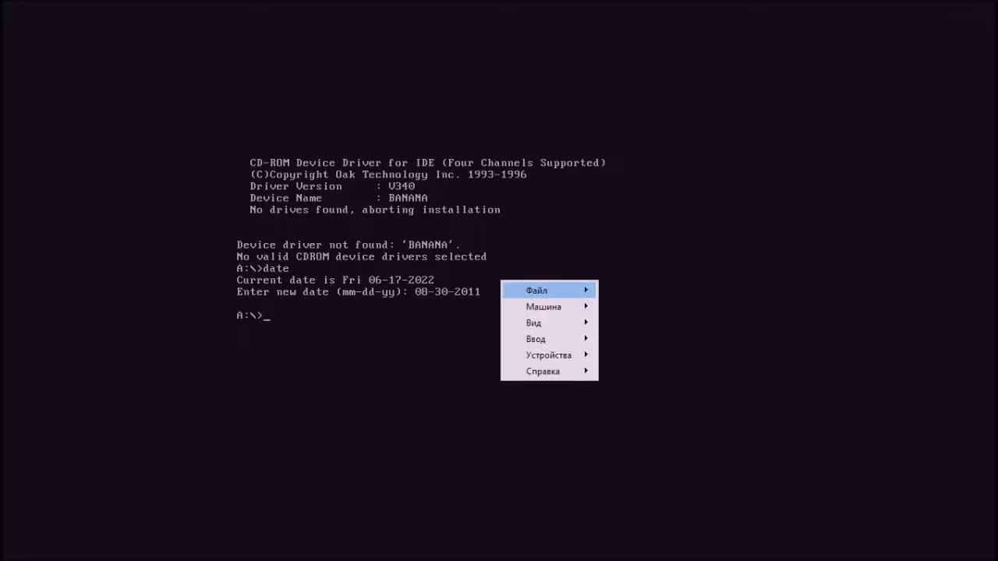
key(Up)
key(Up)
key(Right)
key(Right)
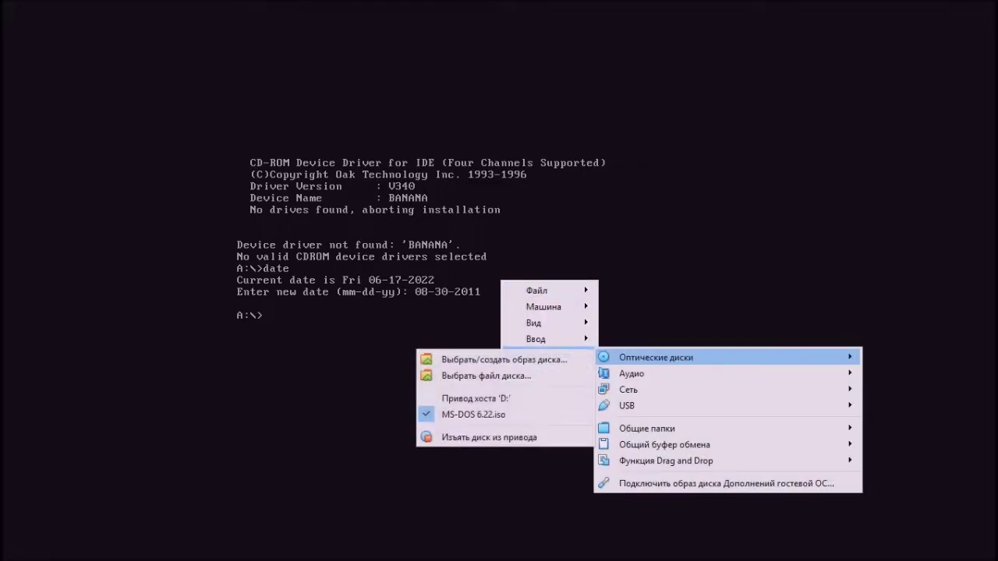
key(Down)
key(Return)
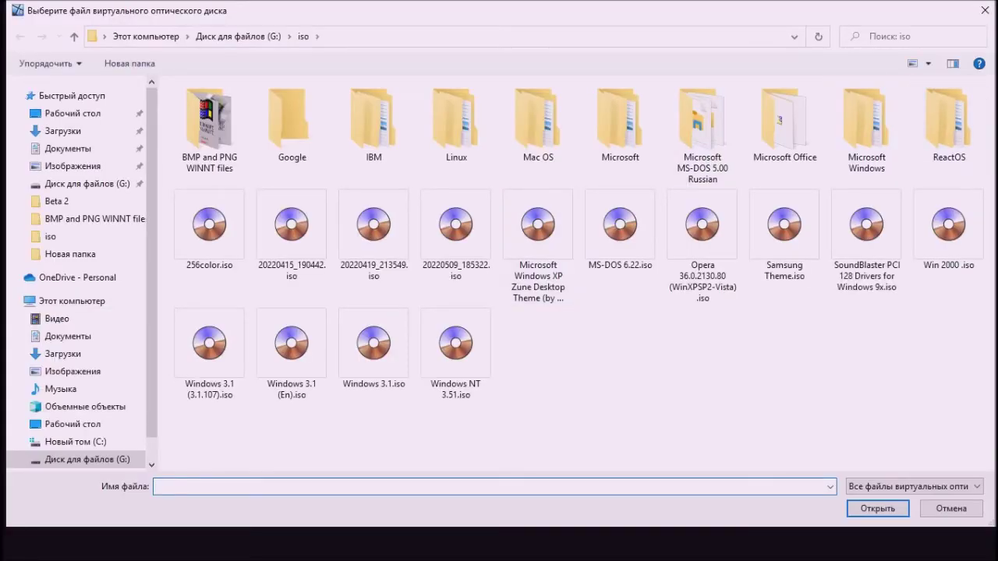
Step: Load the build 8102 WindowsDeveloperPreview ISO from the Milestone 3 x86fre media_iso folder under Microsoft Windows, Windows 8, Betas, and boot from it
double_click(867, 117)
key(Down)
key(Down)
key(Return)
key(Down)
key(Return)
key(Down)
key(Down)
key(Down)
key(Down)
key(Return)
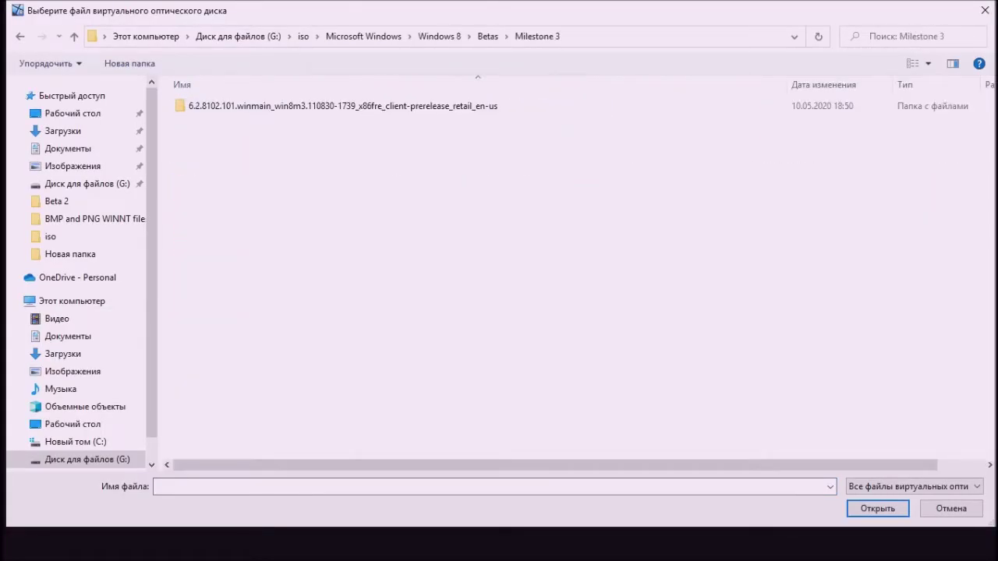
key(Down)
key(Return)
key(Down)
key(Return)
key(Down)
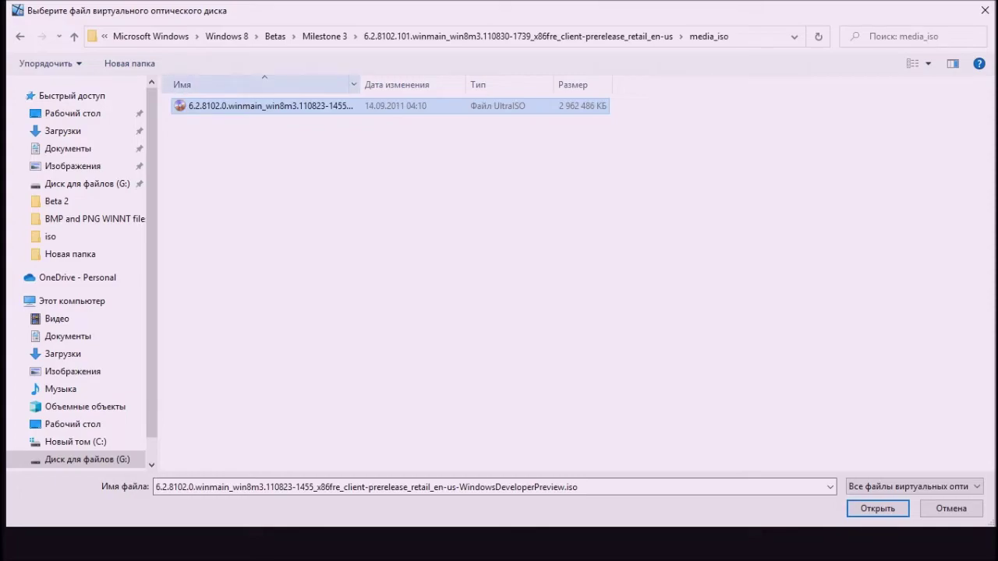
key(ctrl+plus)
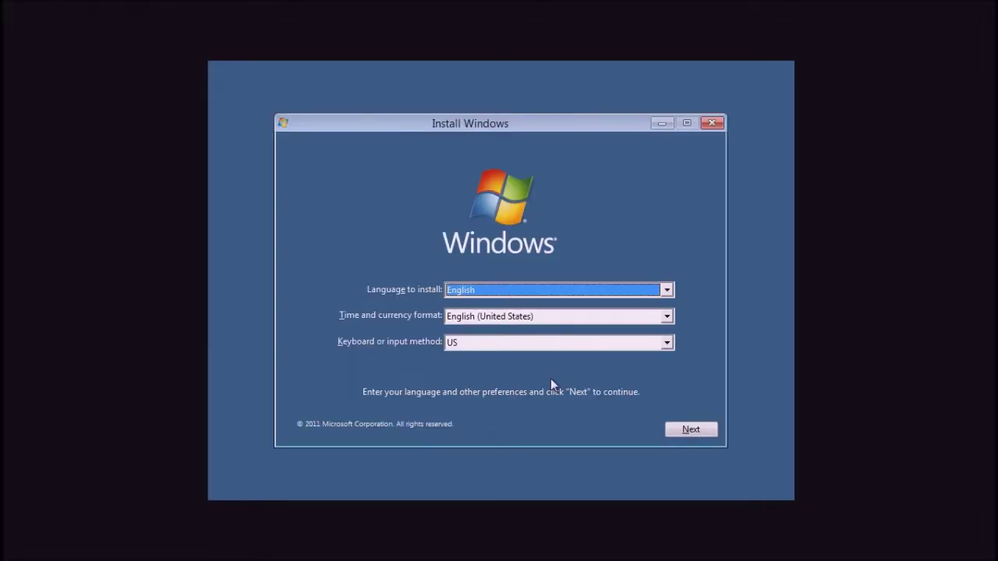
Step: Start the Windows installation with English (United States) and US keyboard settings, and accept the license terms
click(695, 429)
click(499, 287)
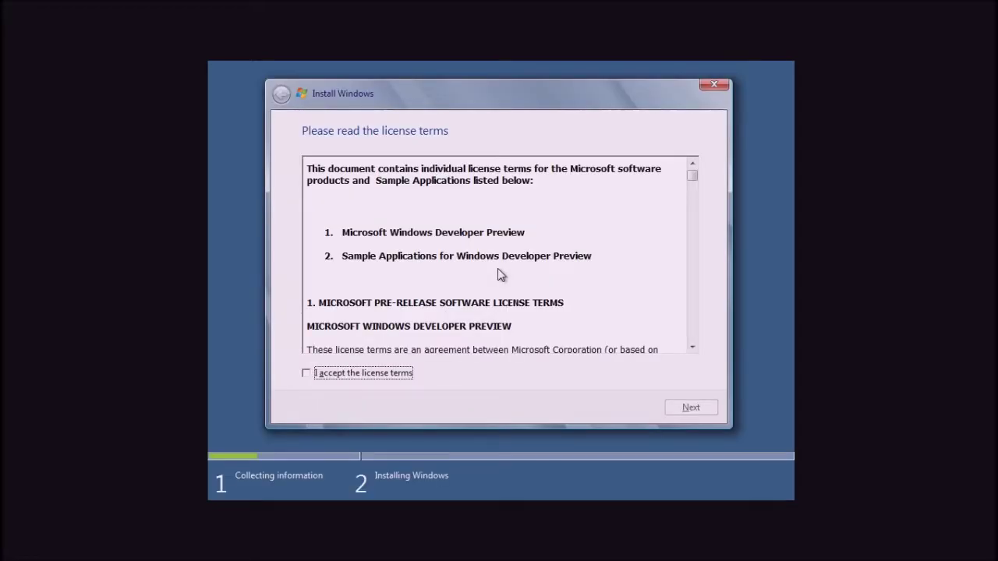
click(378, 373)
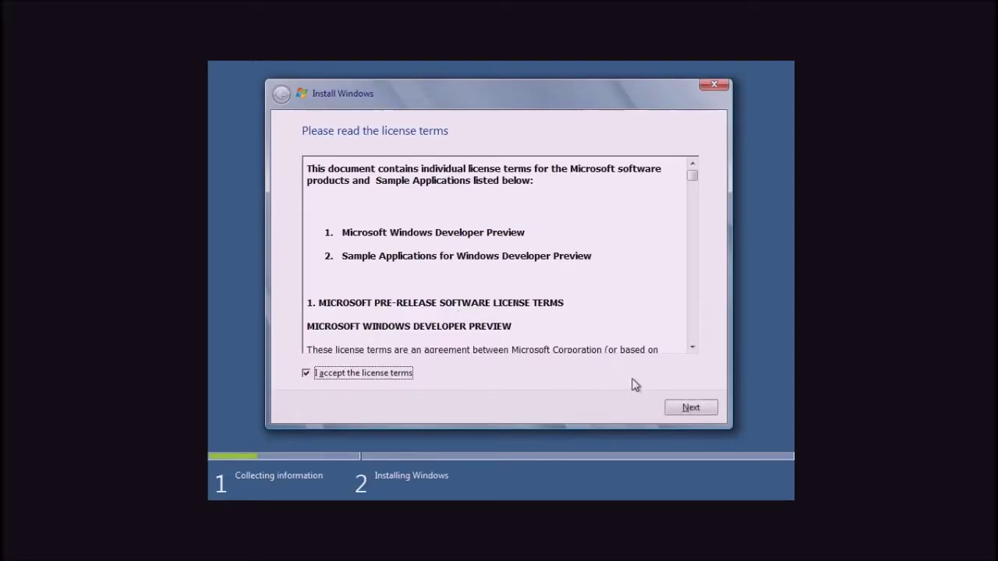
click(689, 410)
Step: Choose the custom installation type and install Windows on the Disk 0 unallocated space
click(561, 283)
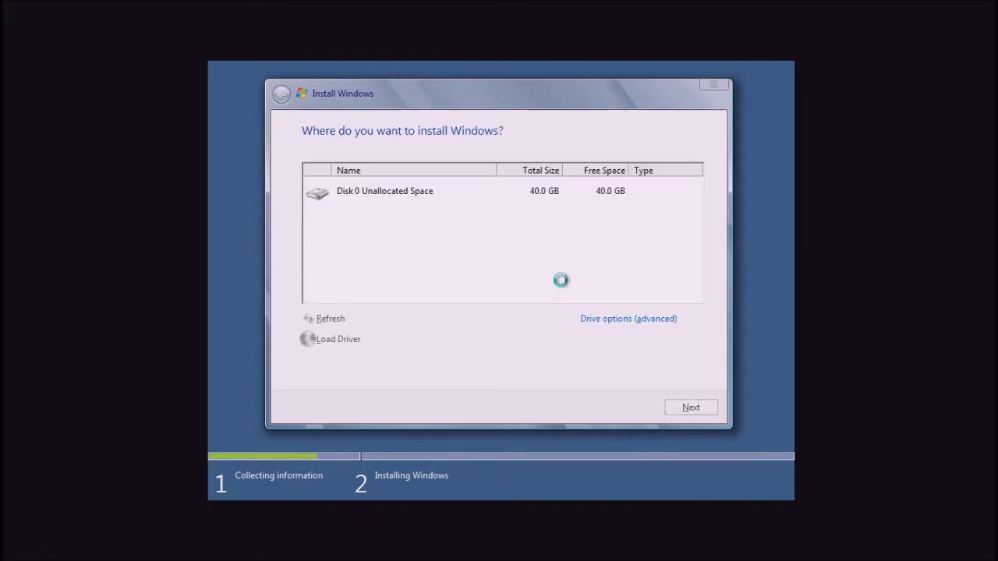
click(690, 410)
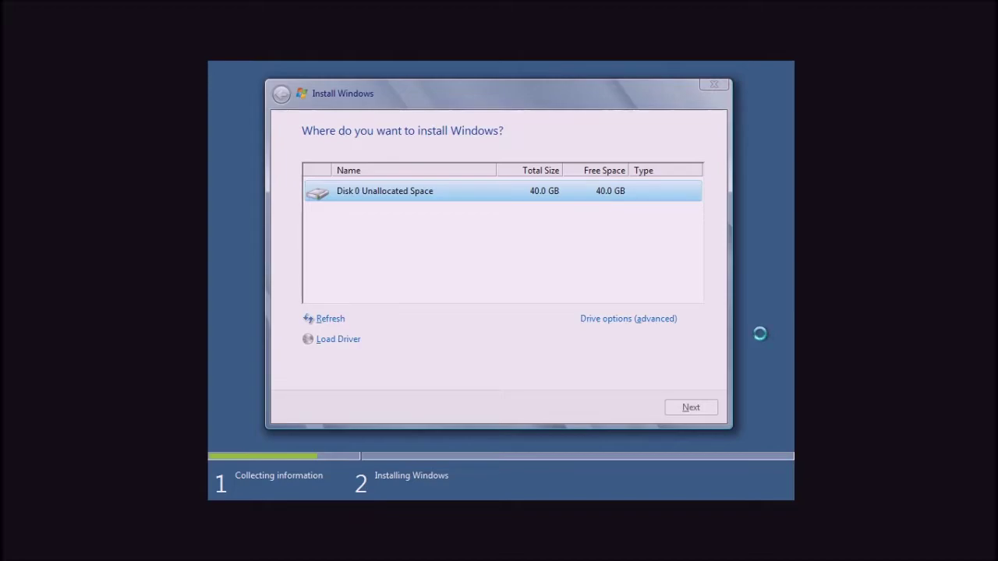